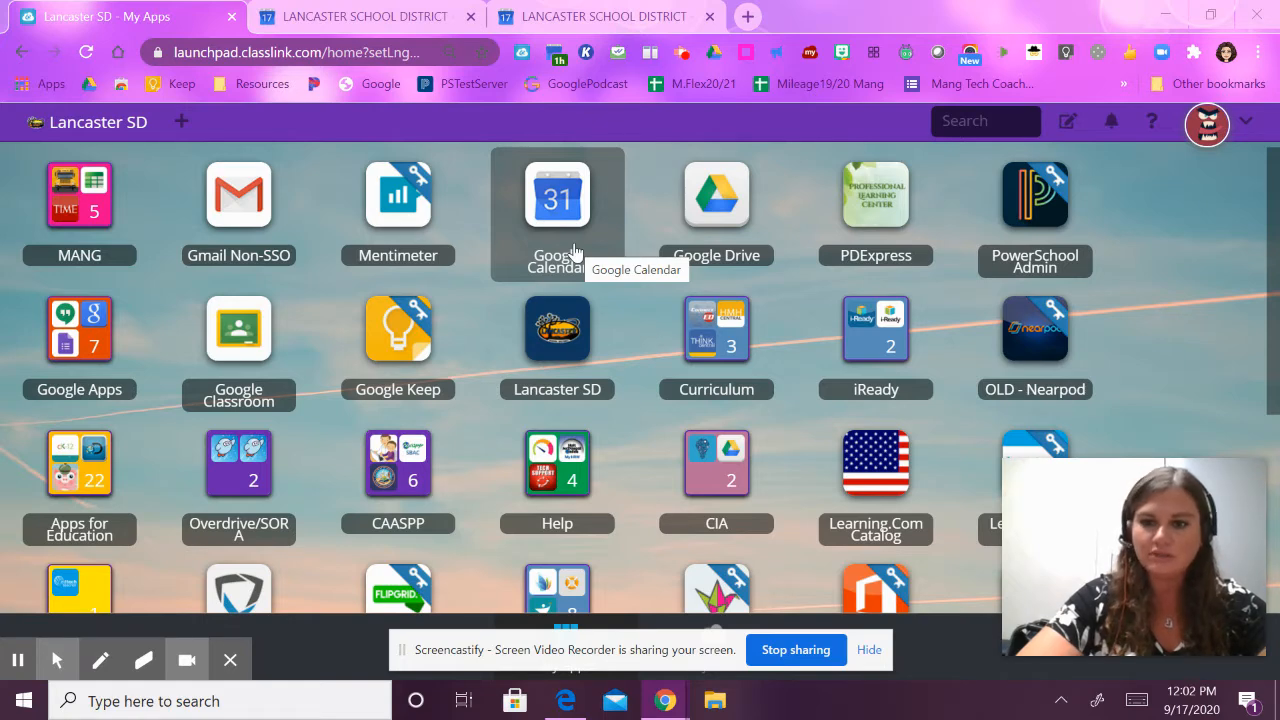
Switch to the open Google Calendar page and browse the months, ending on September 2020.
left_click(366, 22)
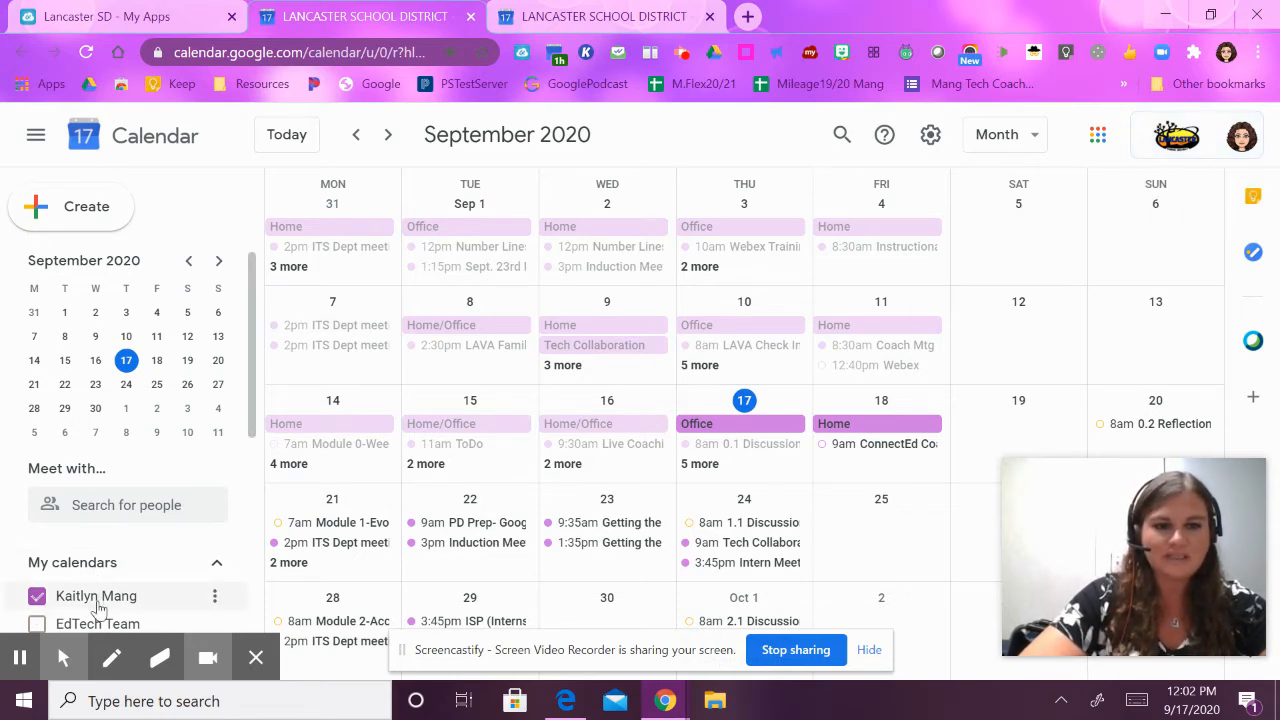
scroll(96, 606, "down", 1)
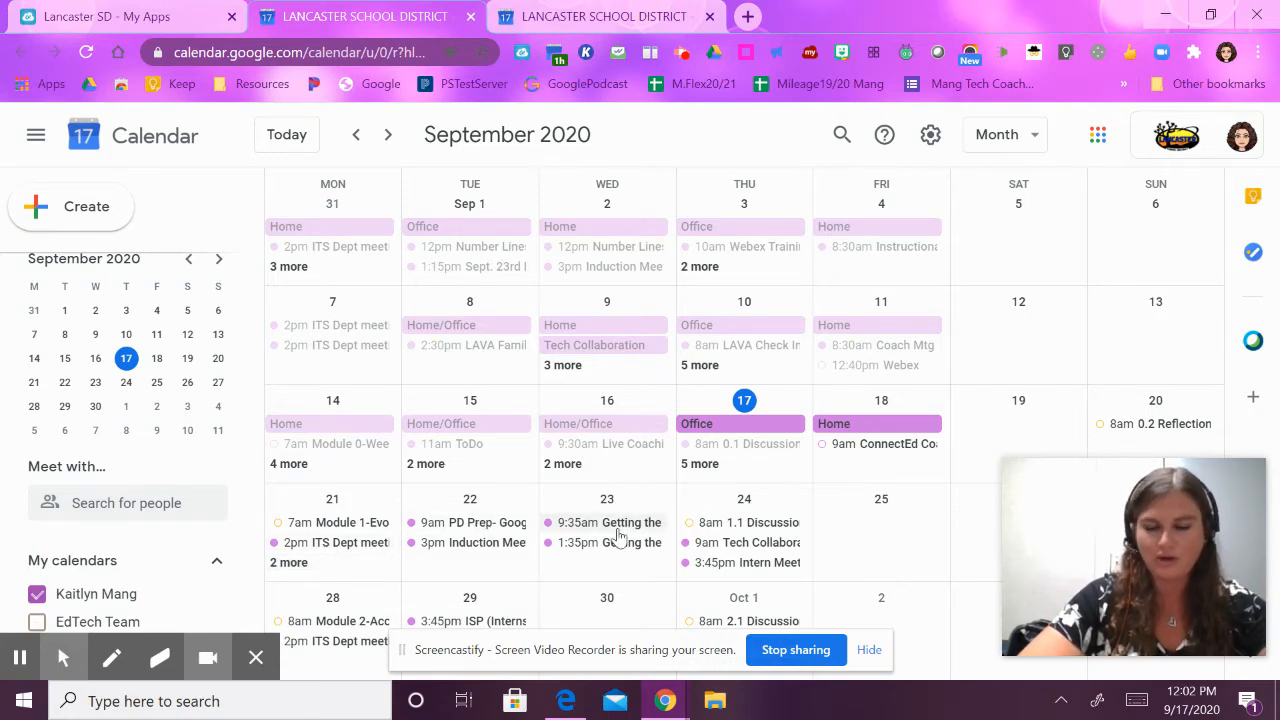
scroll(618, 537, "down", 1)
scroll(618, 537, "up", 3)
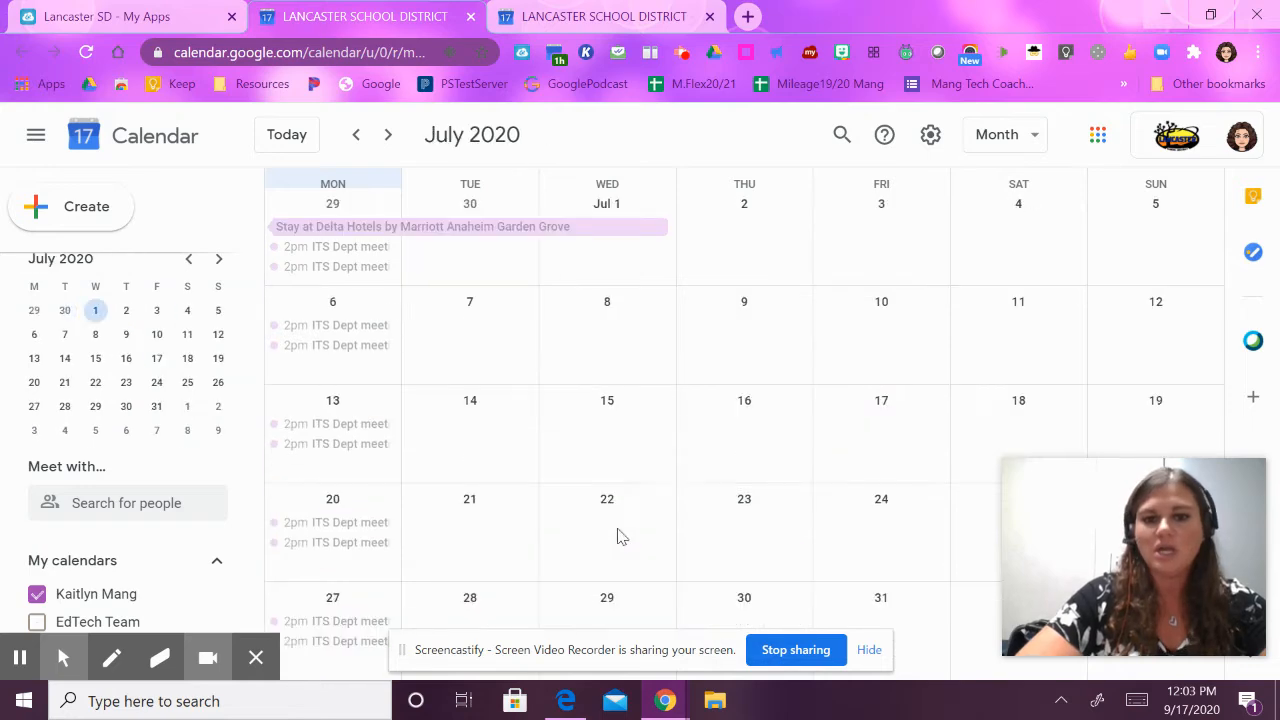
right_click(618, 535)
left_click(386, 136)
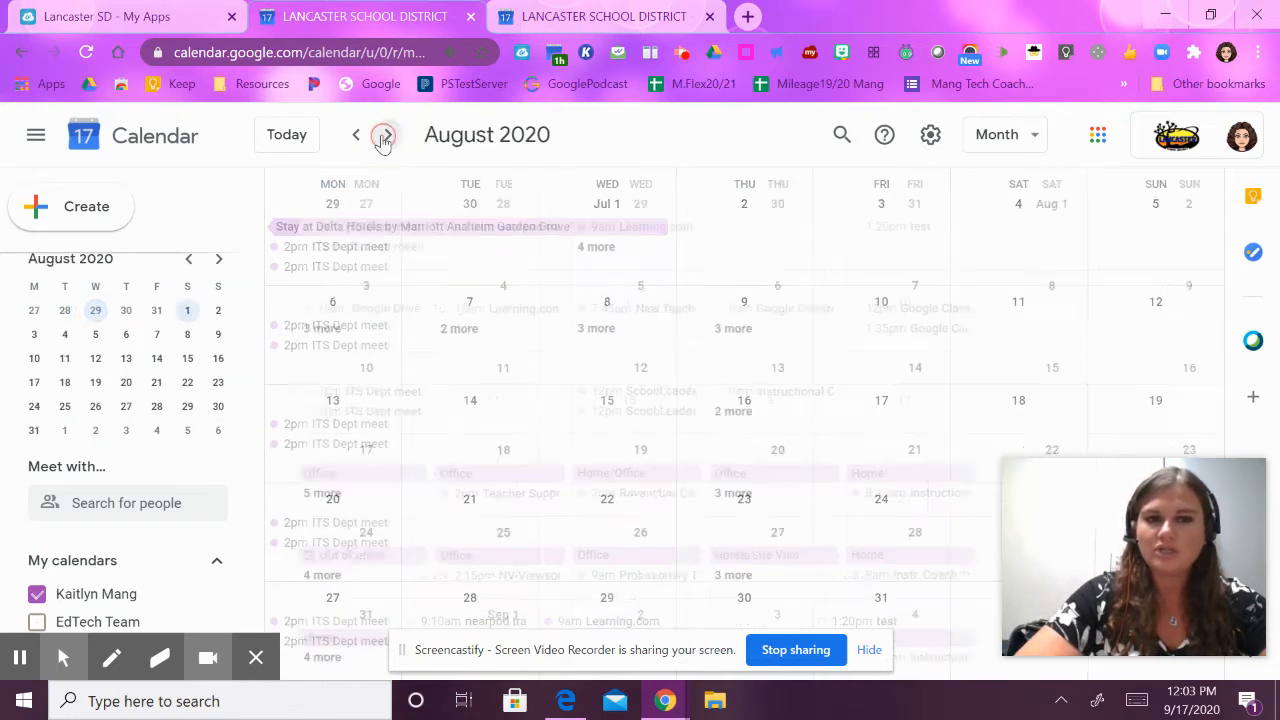
left_click(386, 136)
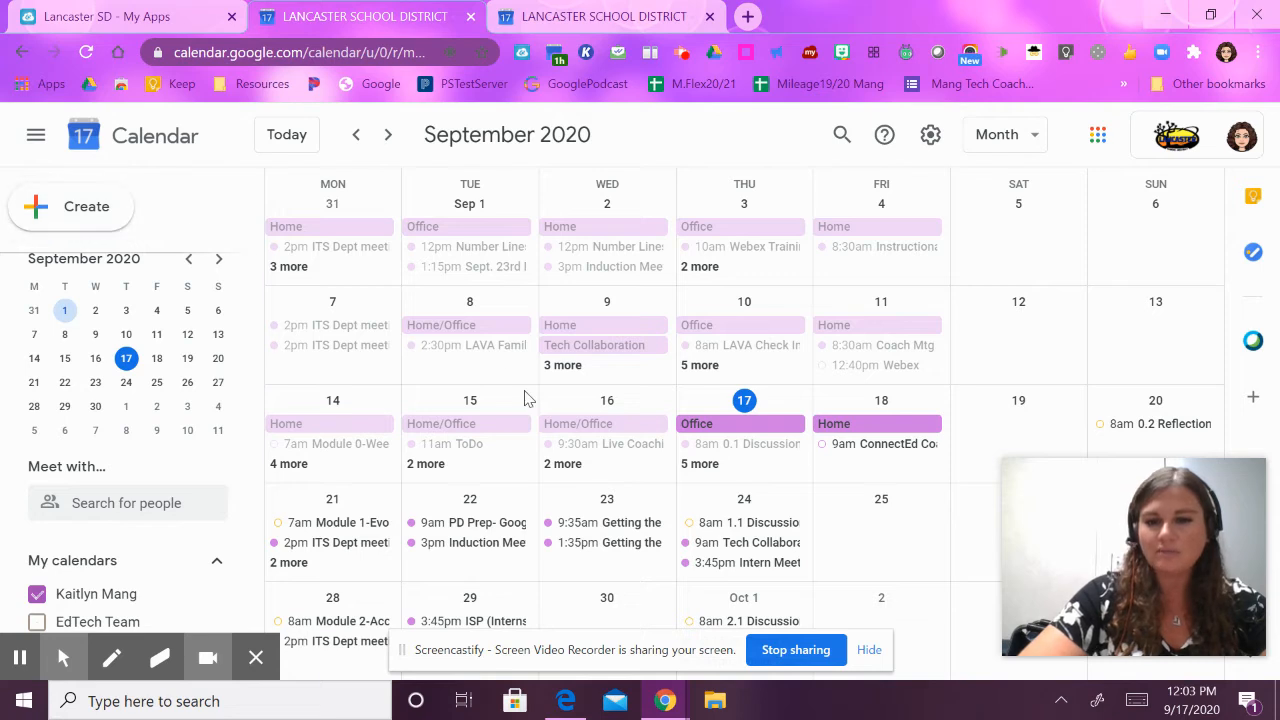
Start a new event on Friday, September 25 and title it "Plan for Professional Development", correcting any misspelled words.
left_click(873, 538)
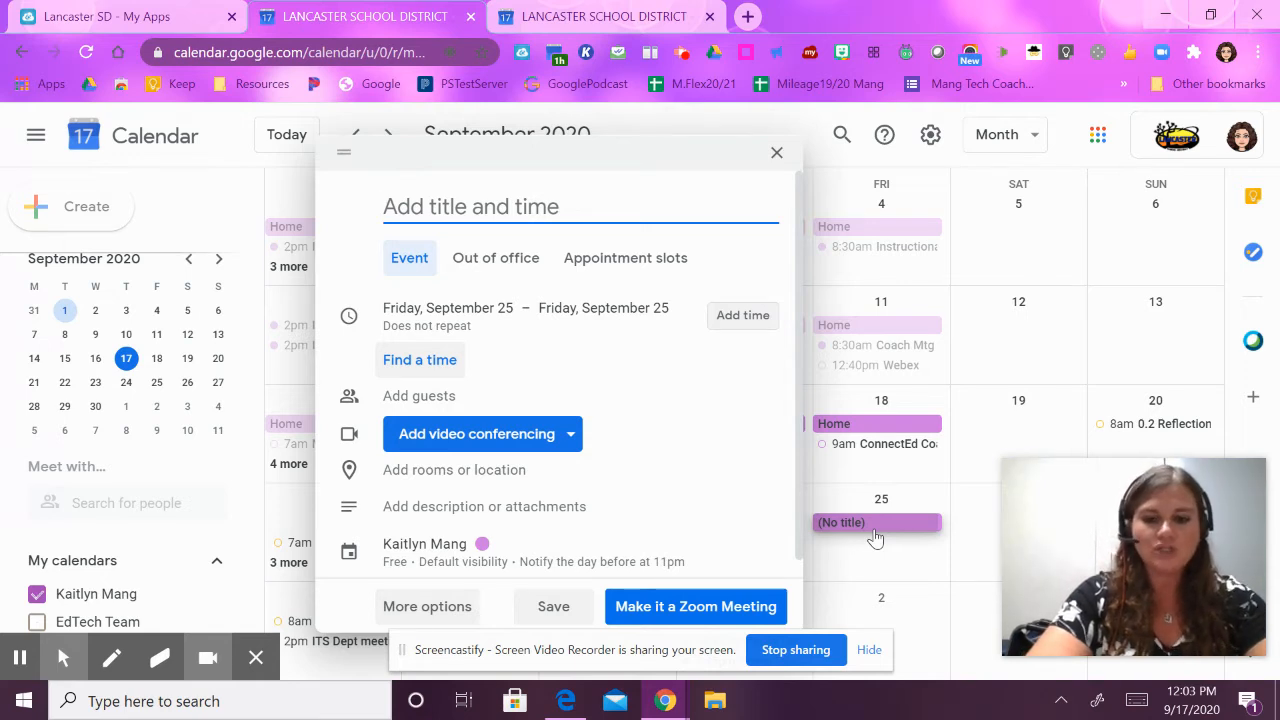
type("PIN")
key("BackSpace")
type("A")
key("BackSpace")
type("an ")
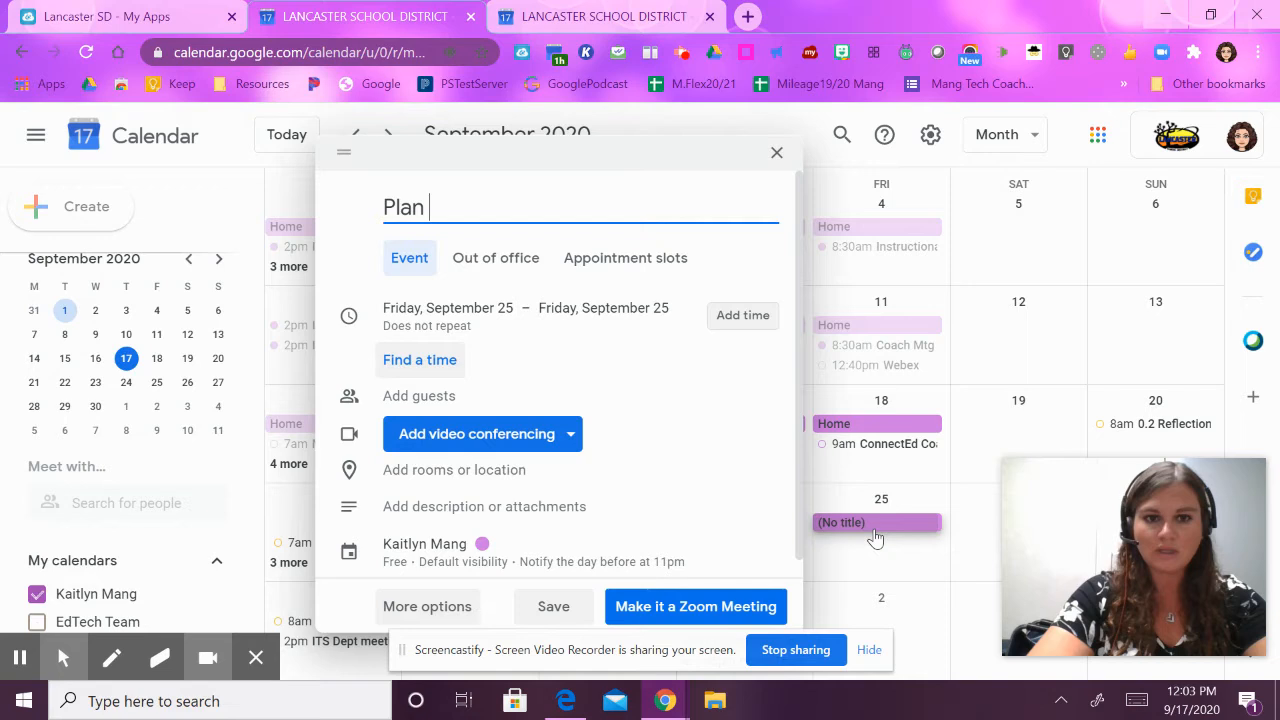
type("for Pro")
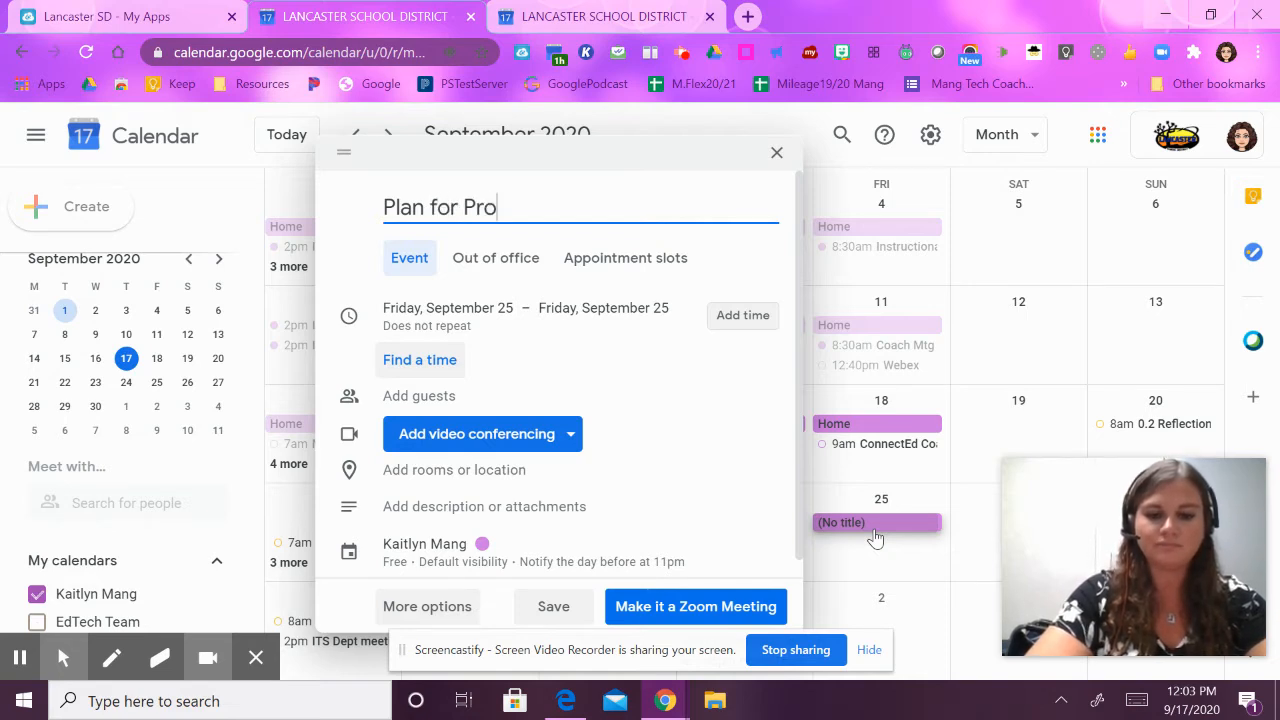
type("fesiona")
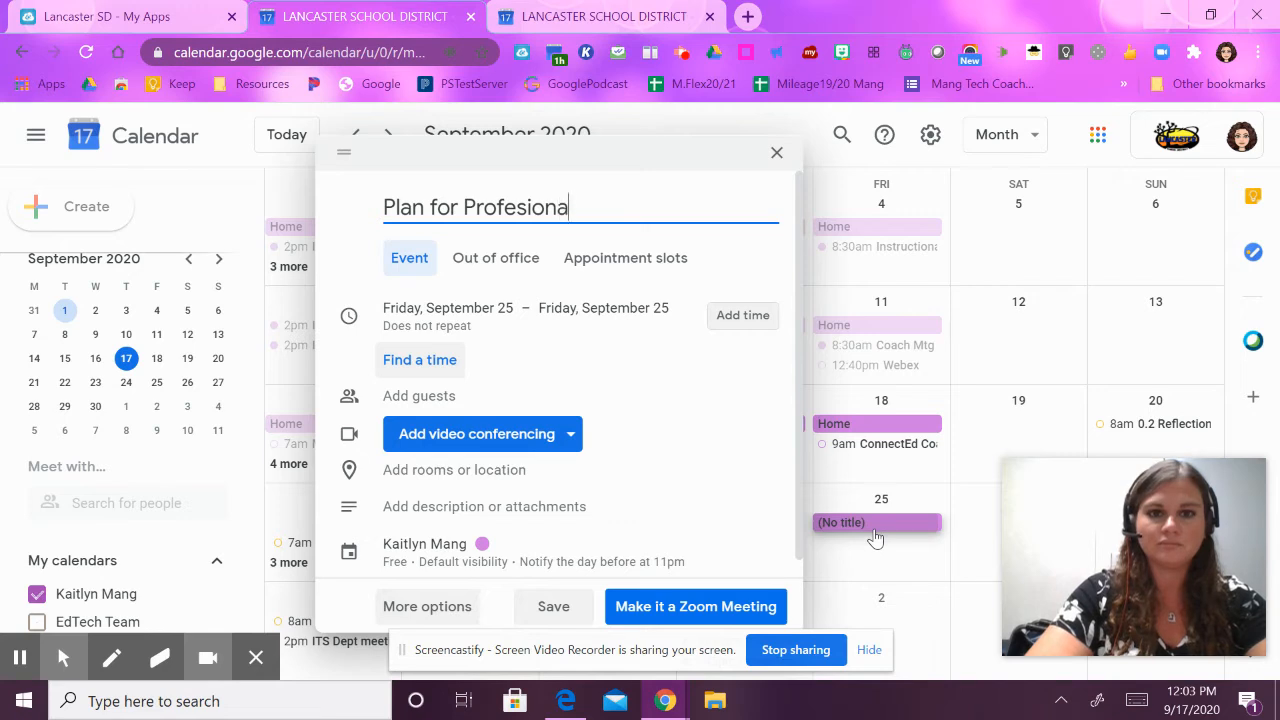
type("l Develpment")
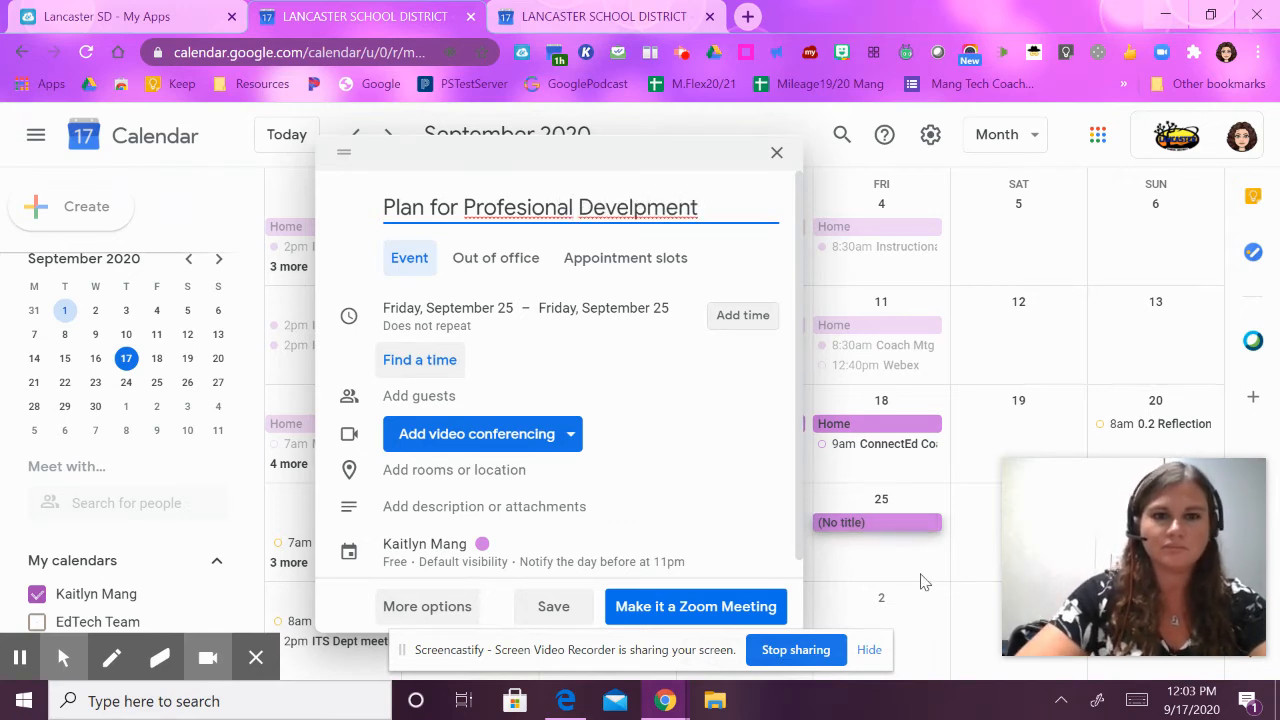
right_click(528, 200)
left_click(640, 209)
right_click(648, 203)
left_click(692, 213)
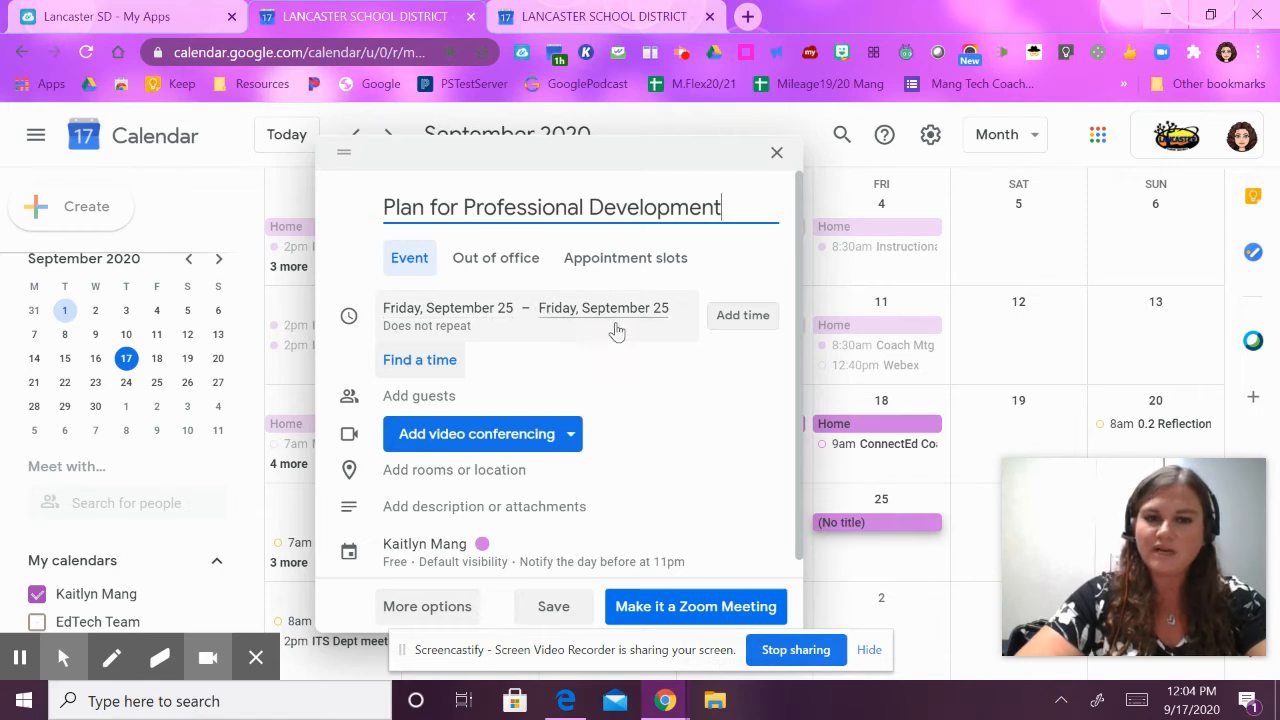
Give the event a time, from 12:00pm to 1:00pm.
left_click(727, 325)
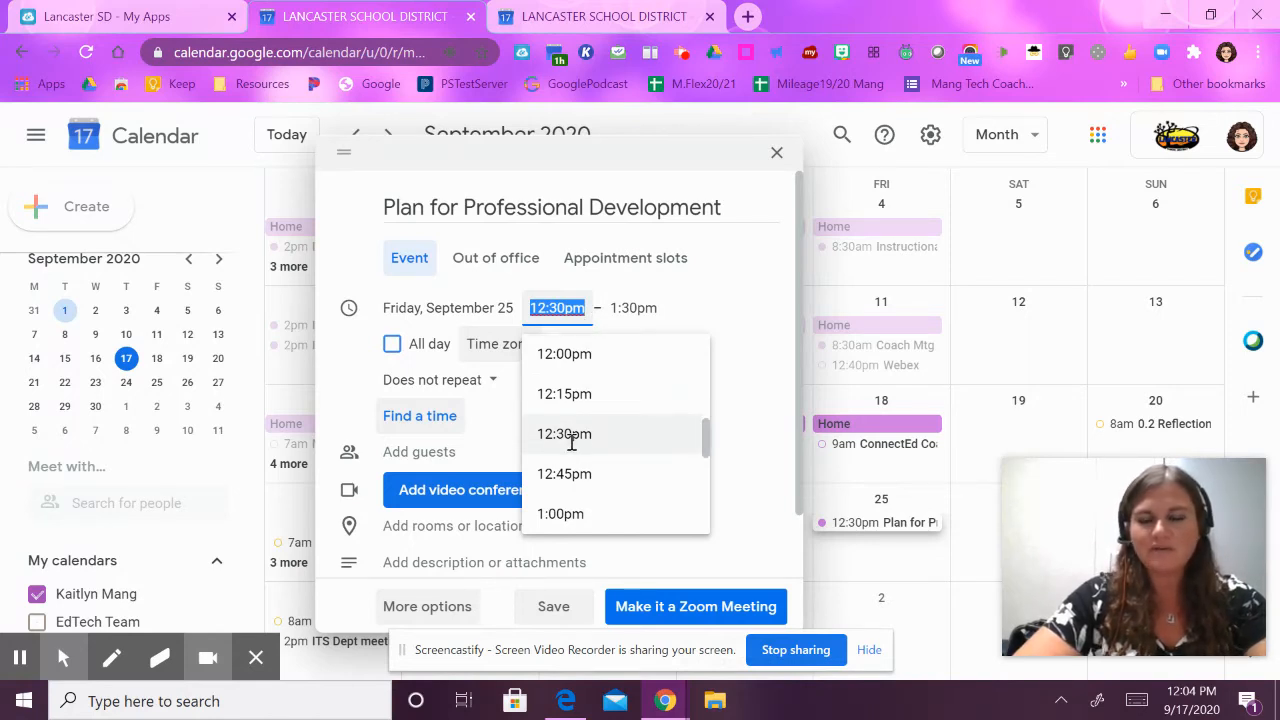
left_click(563, 355)
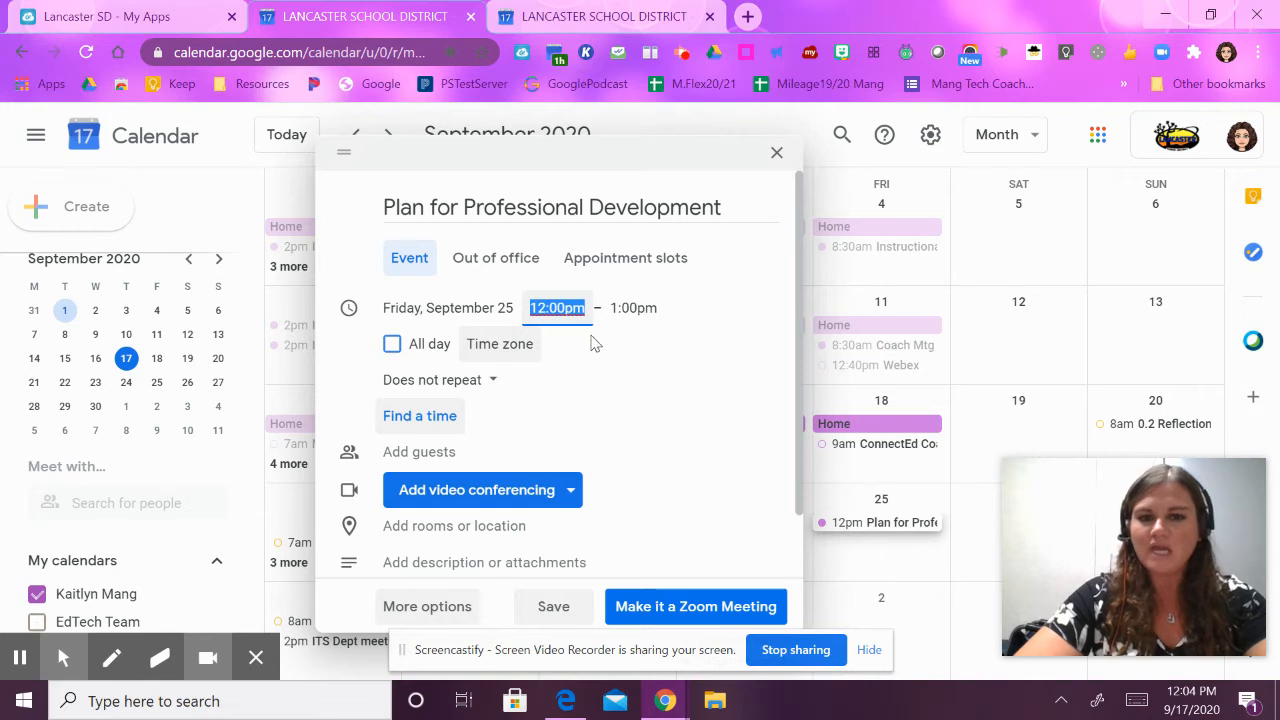
left_click(634, 308)
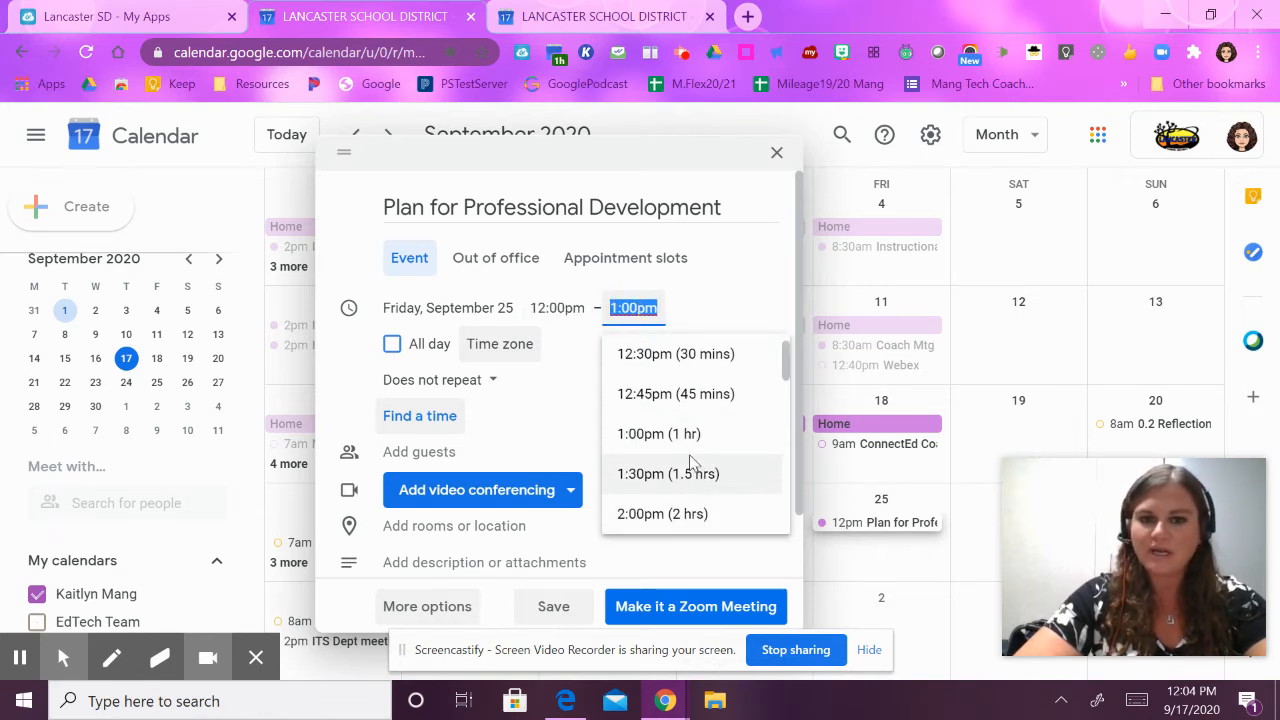
left_click(637, 434)
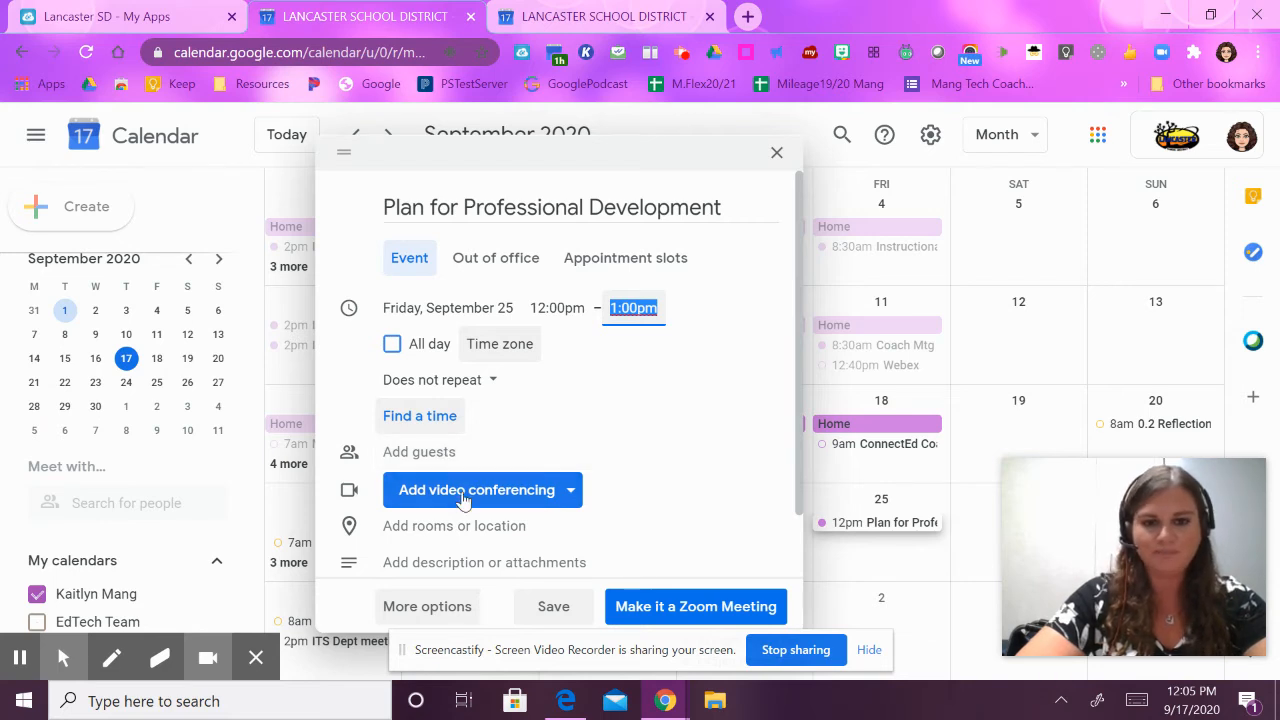
Look at the video conferencing choices offered for the event without selecting one.
scroll(463, 500, "down", 1)
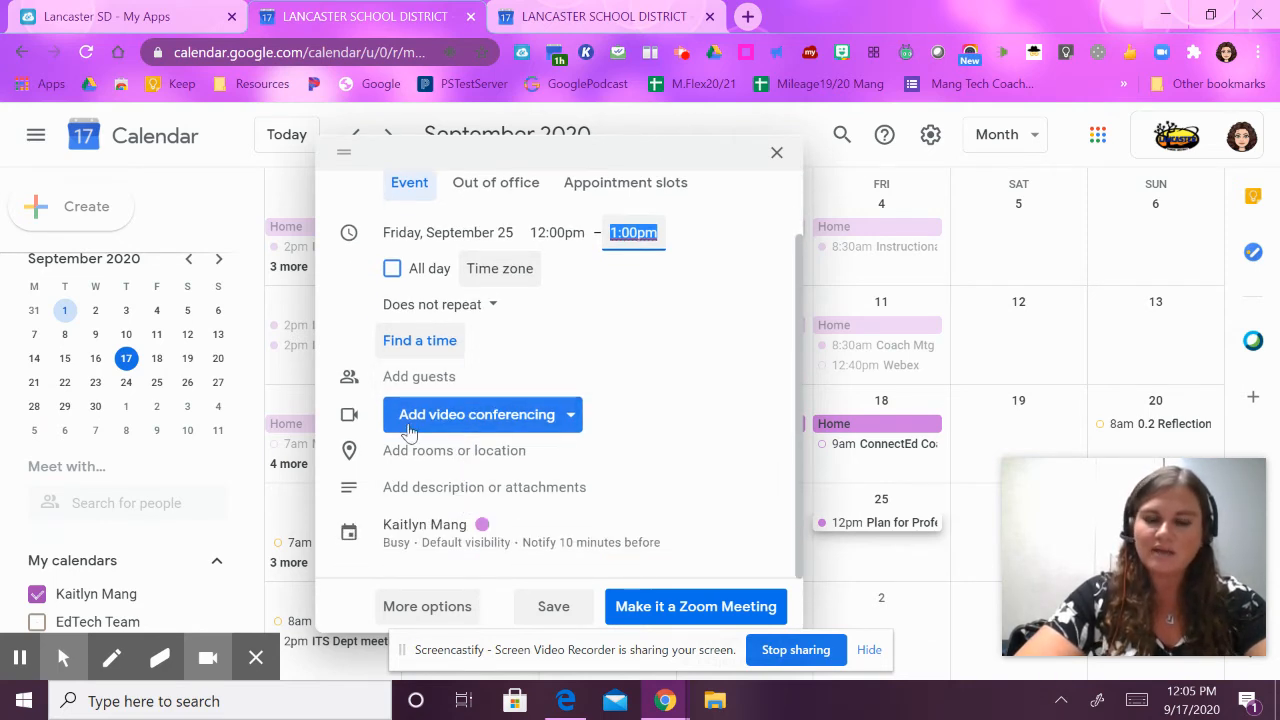
left_click(566, 416)
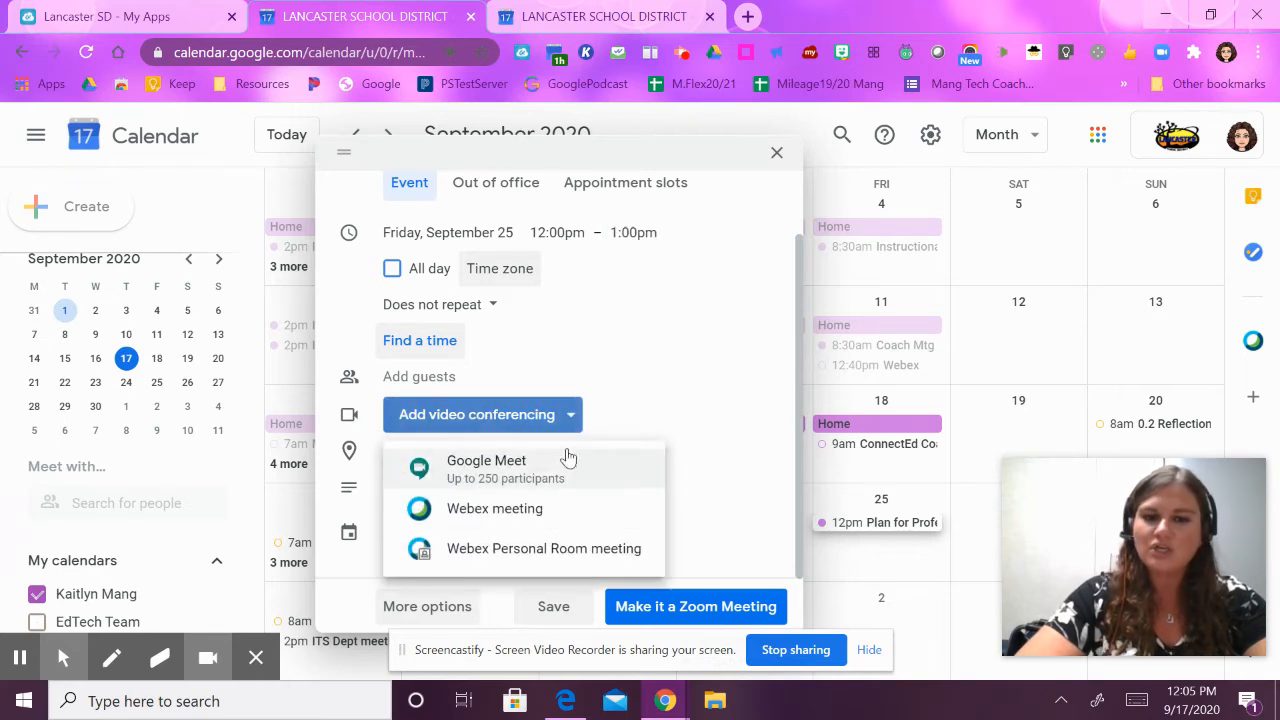
left_click(646, 398)
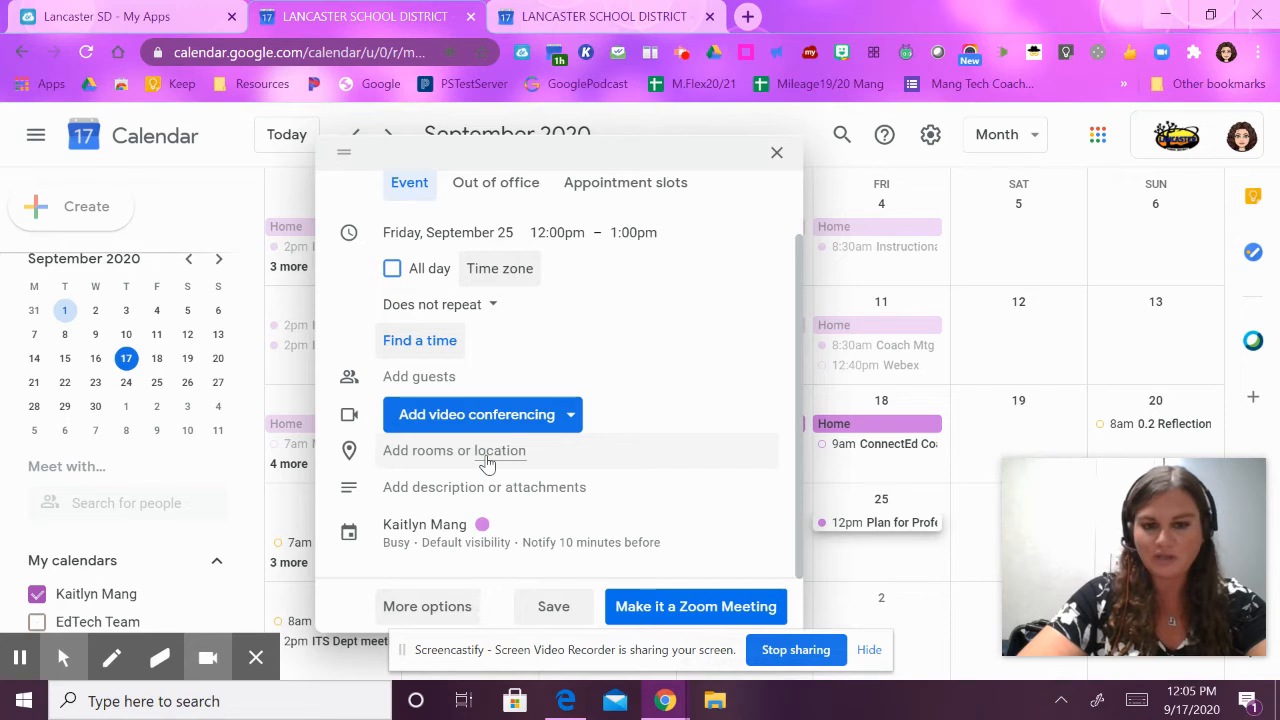
Set the event's location to the suggested Lancaster School District in Lancaster, CA.
scroll(487, 464, "up", 1)
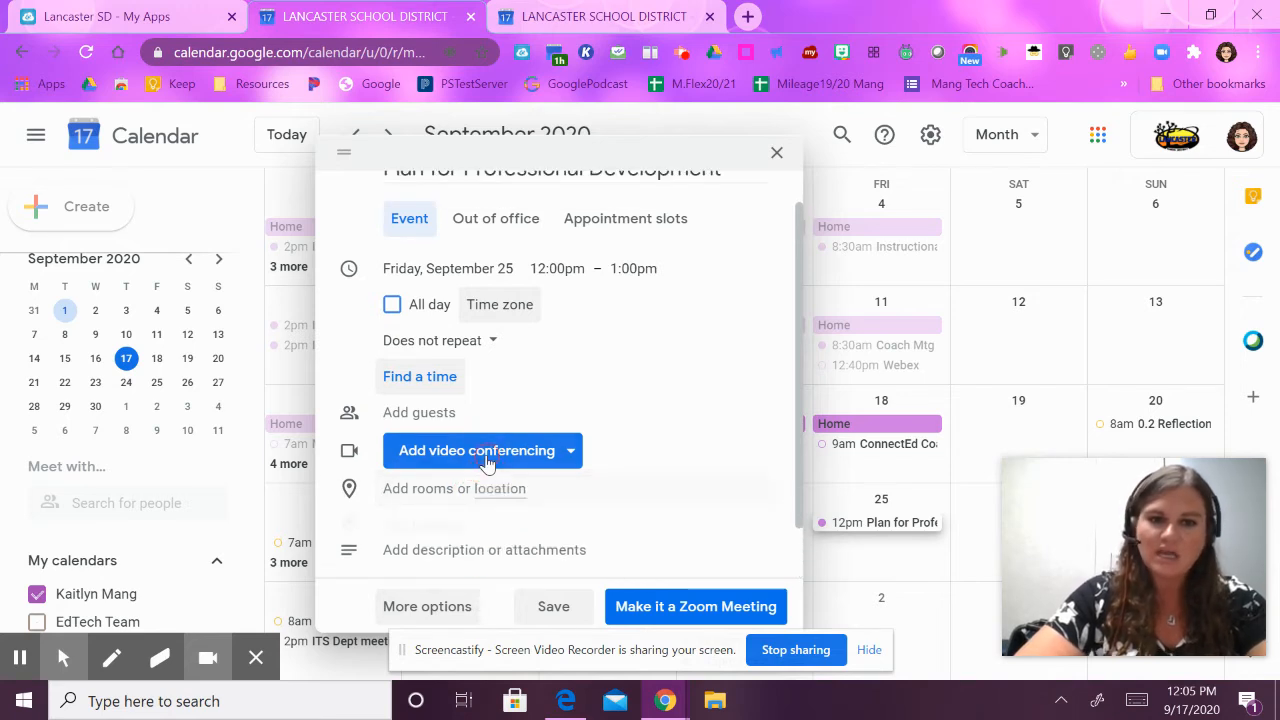
left_click(482, 488)
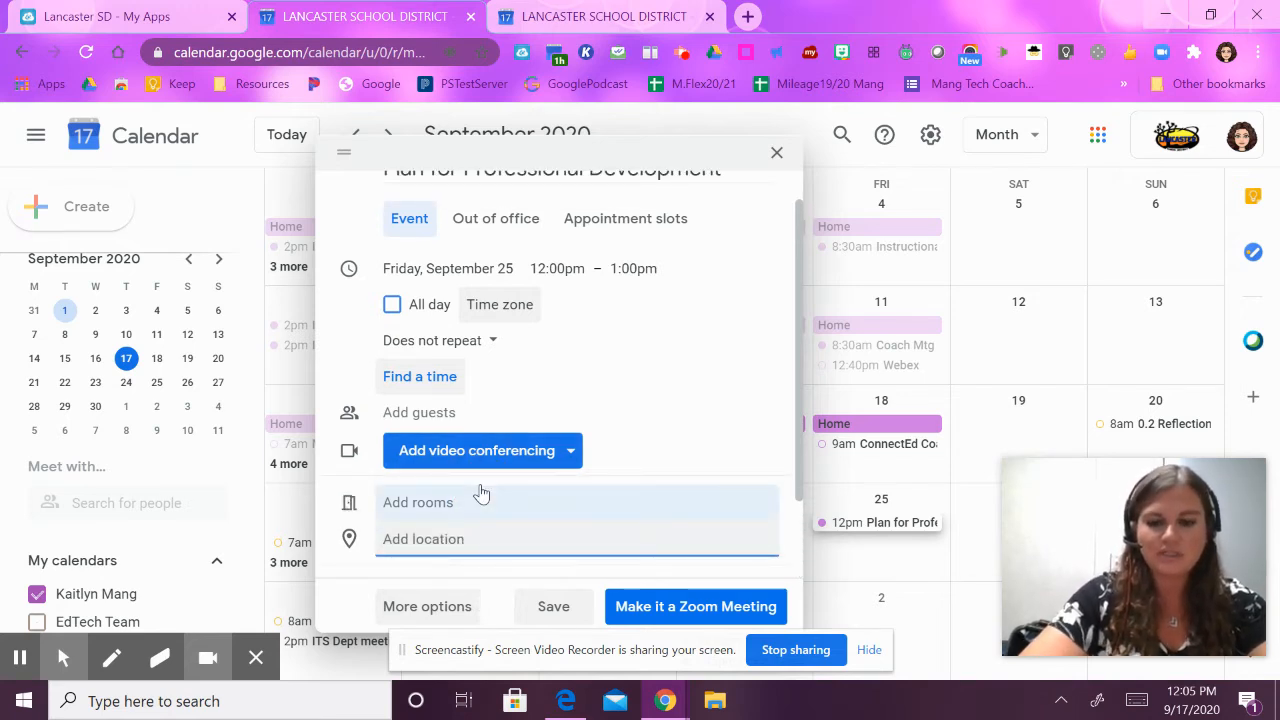
type("Dow")
key("BackSpace")
key("BackSpace")
key("BackSpace")
type("LancasterSch")
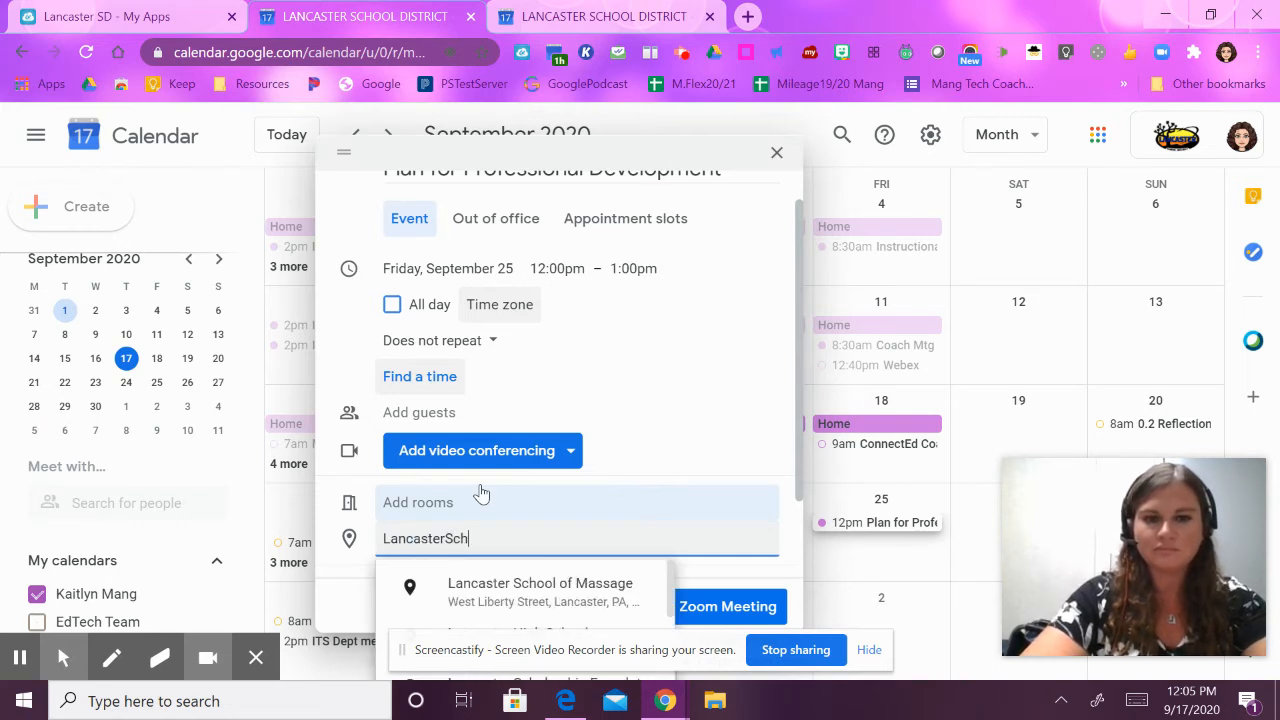
key("BackSpace")
key("BackSpace")
type("Scho")
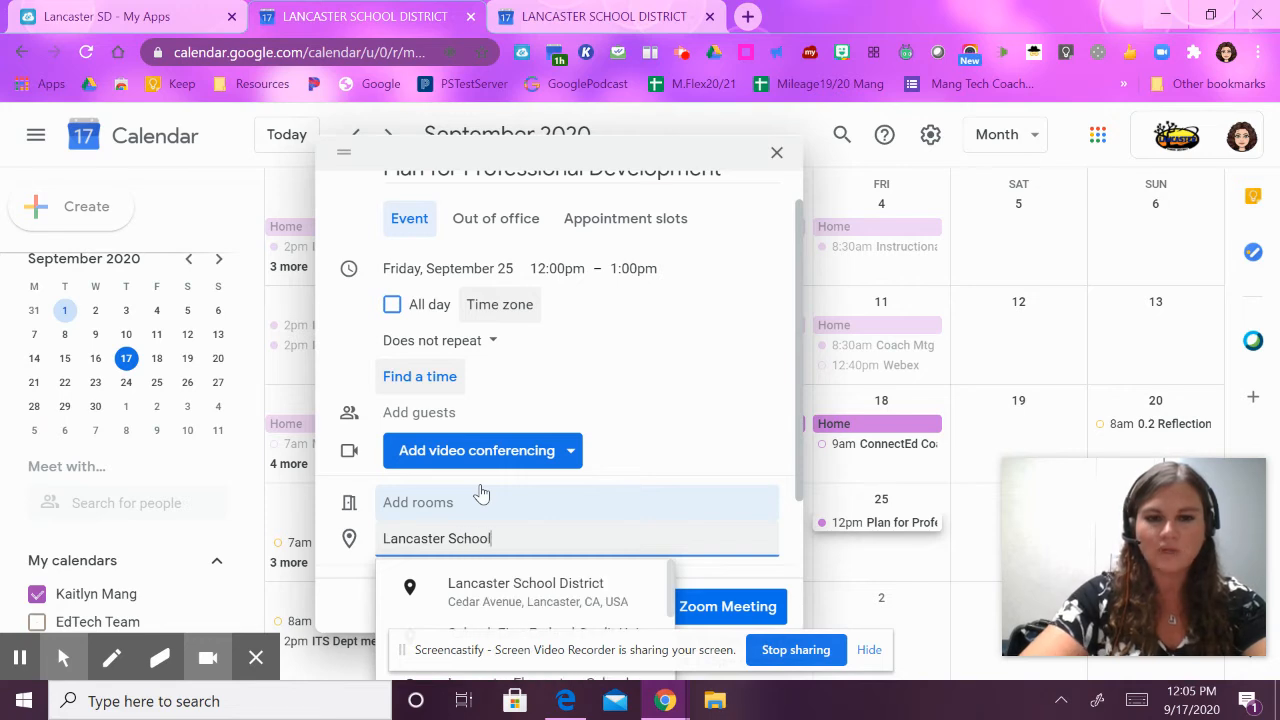
type("ol")
left_click(476, 593)
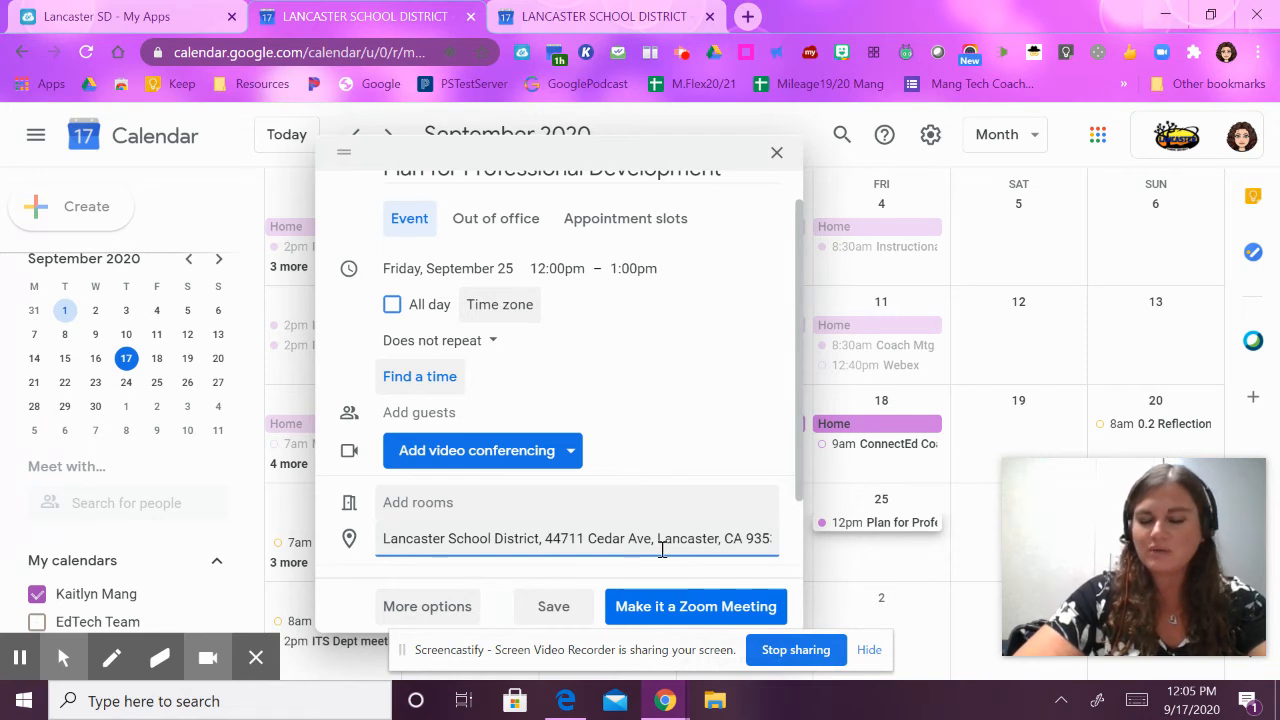
Add the description "Planning-" to the event.
scroll(660, 549, "down", 2)
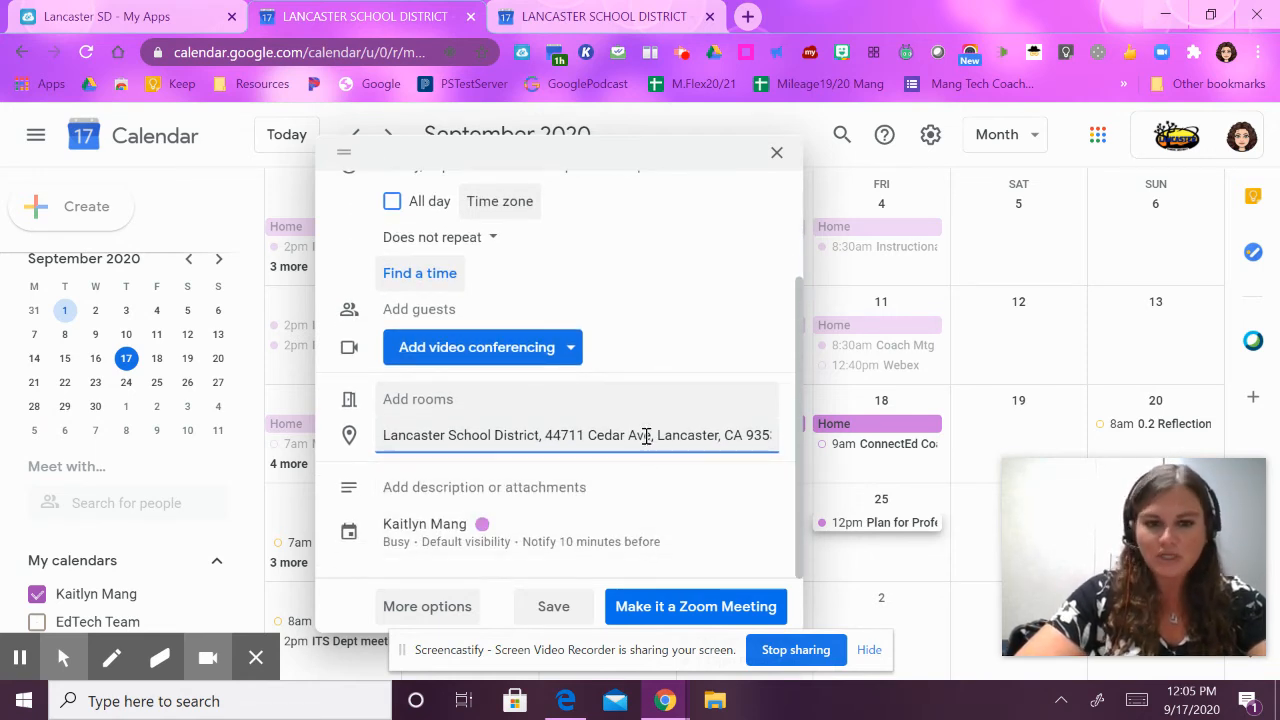
left_click(545, 491)
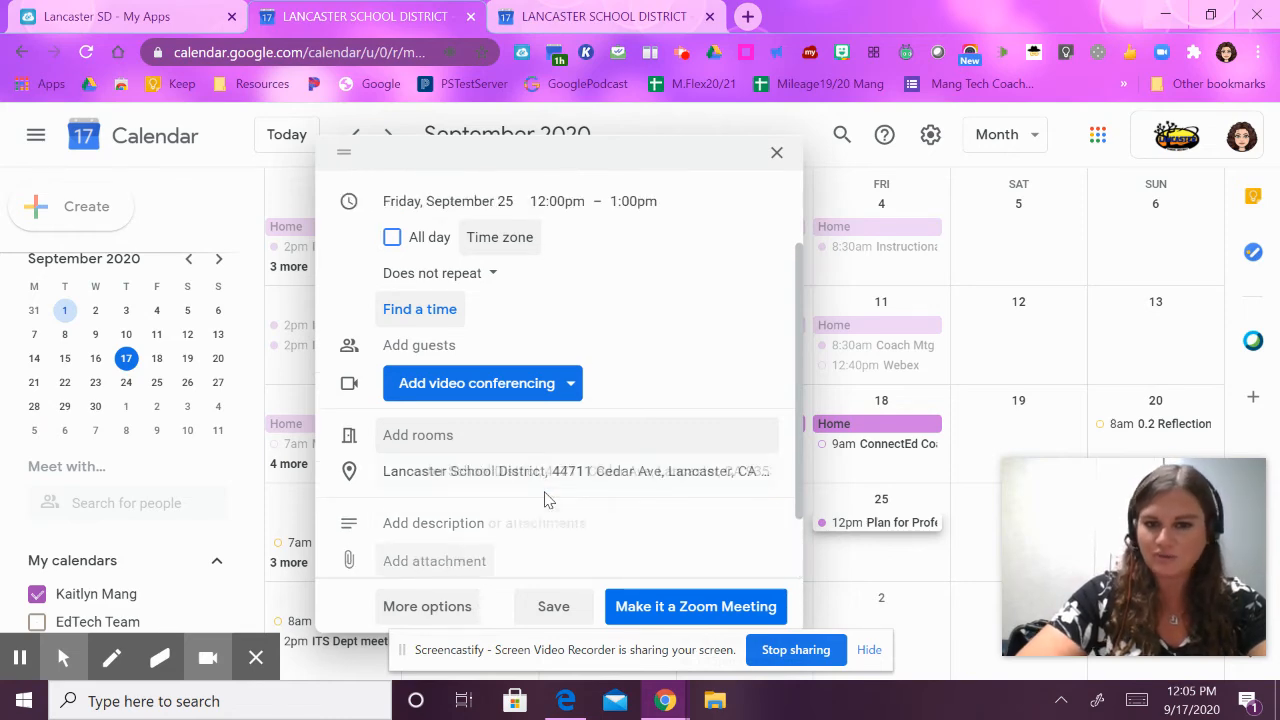
left_click(1015, 170)
scroll(583, 397, "down", 1)
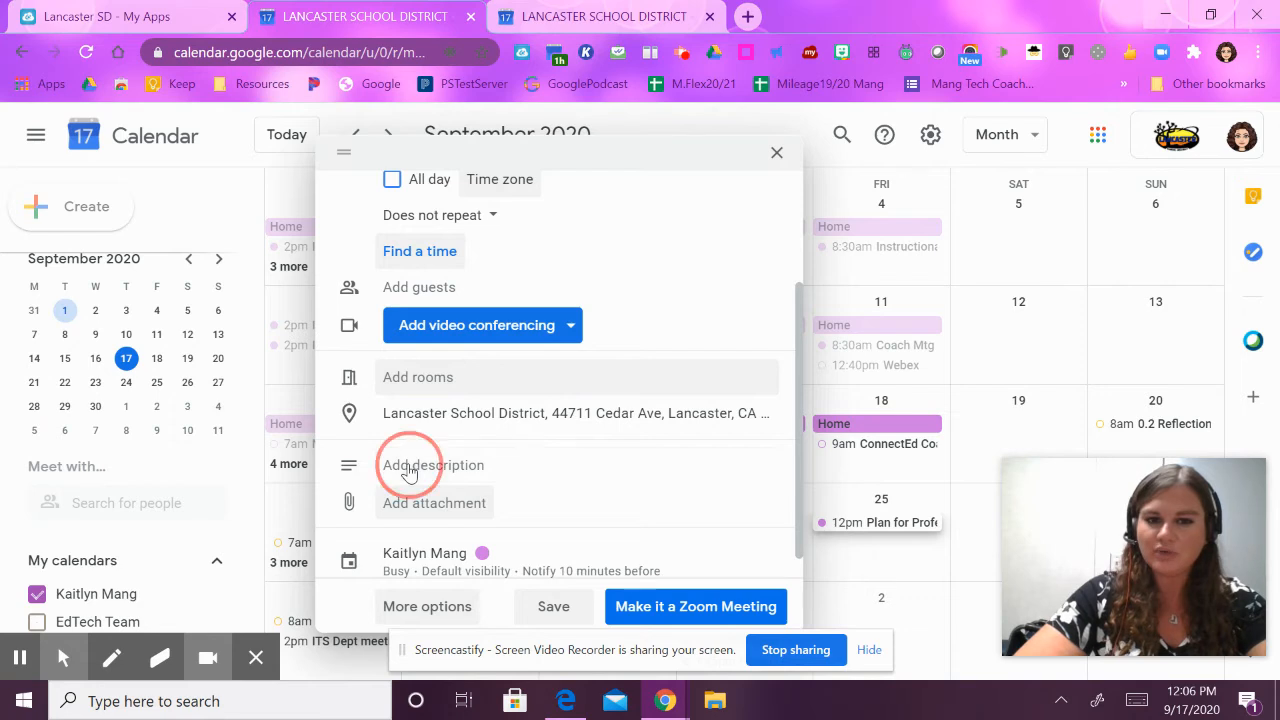
left_click(410, 465)
type("Planning")
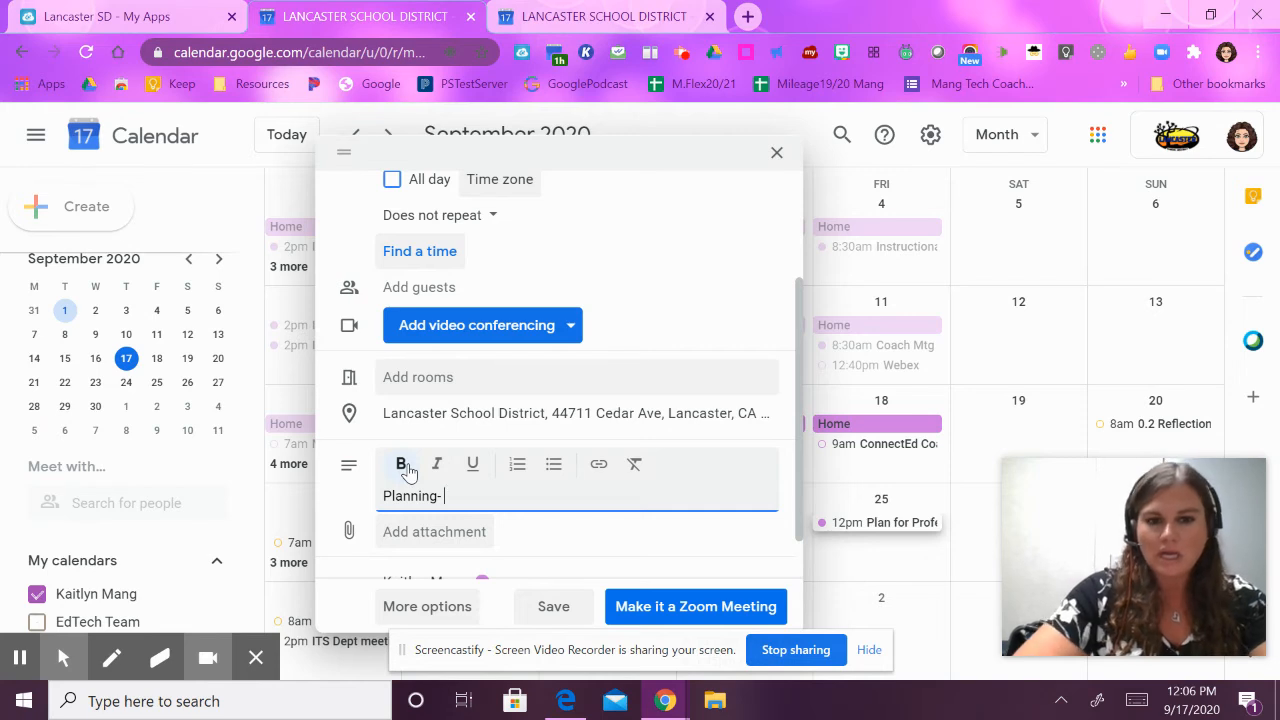
Look at the file picker for event attachments and close it without attaching a file.
scroll(408, 470, "down", 1)
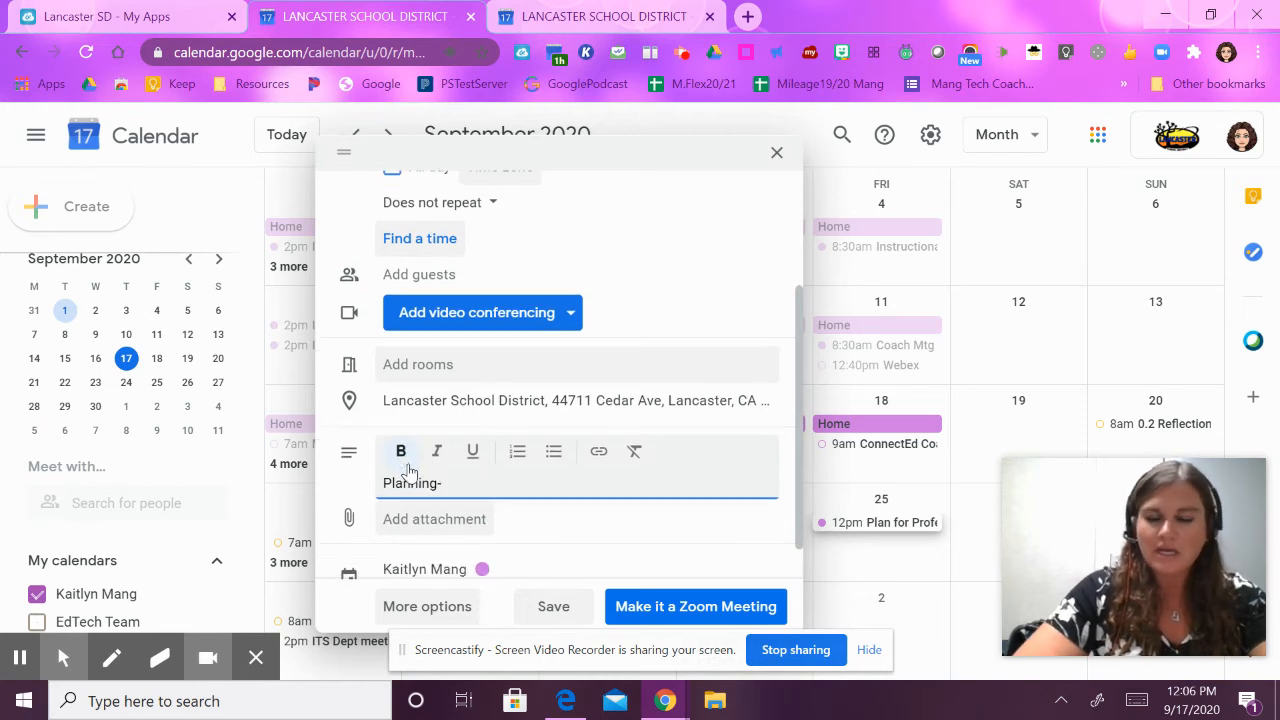
left_click(481, 527)
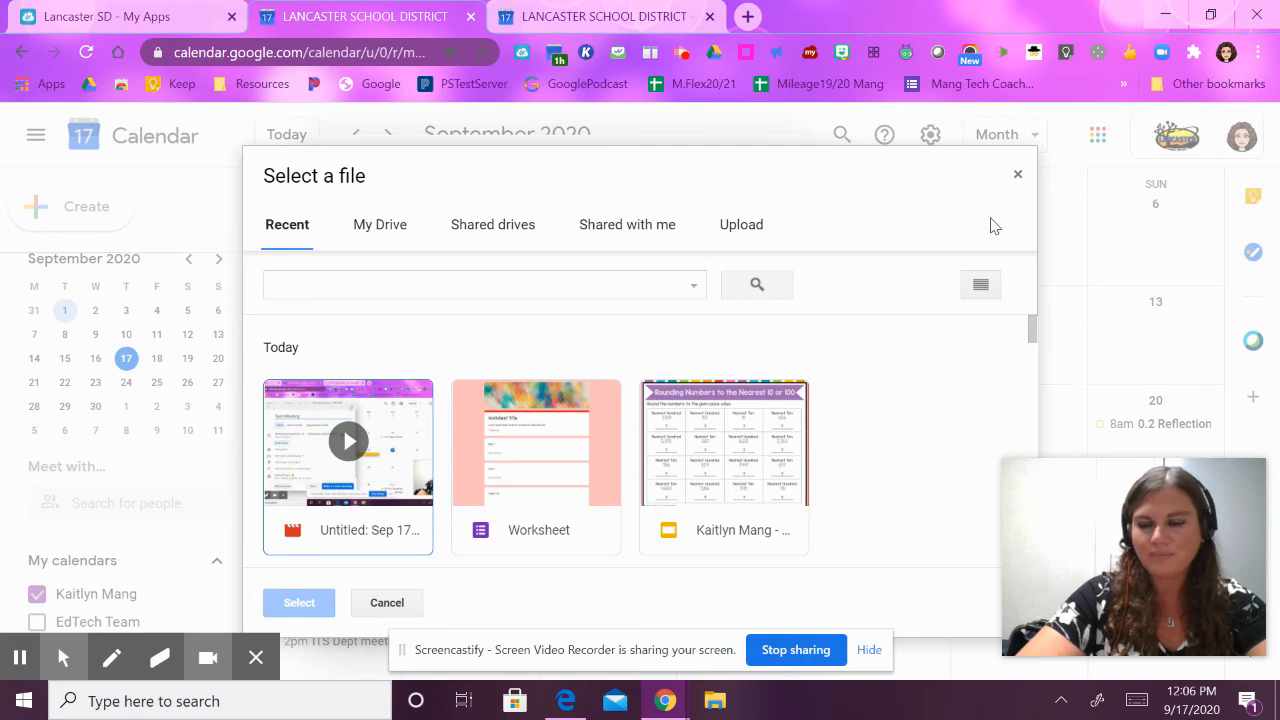
left_click(1017, 174)
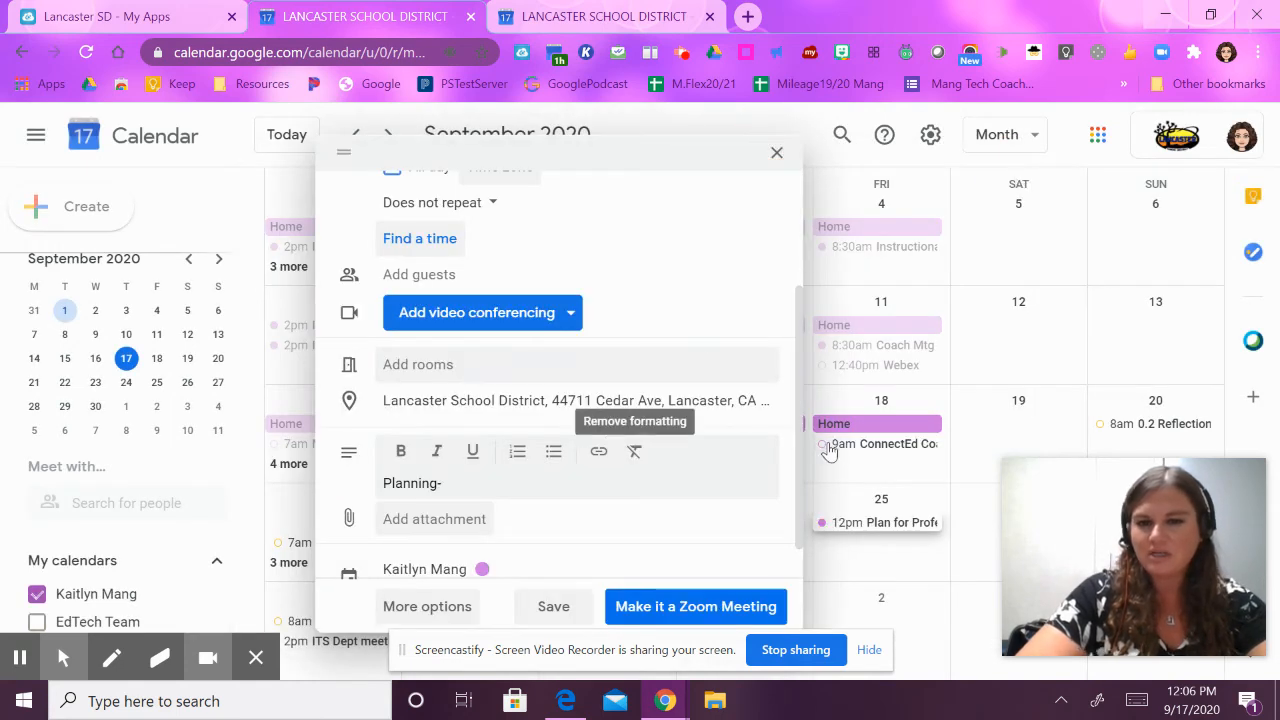
Save the event and review its details from the September 25 entry in the month view.
left_click_drag(797, 434, 811, 541)
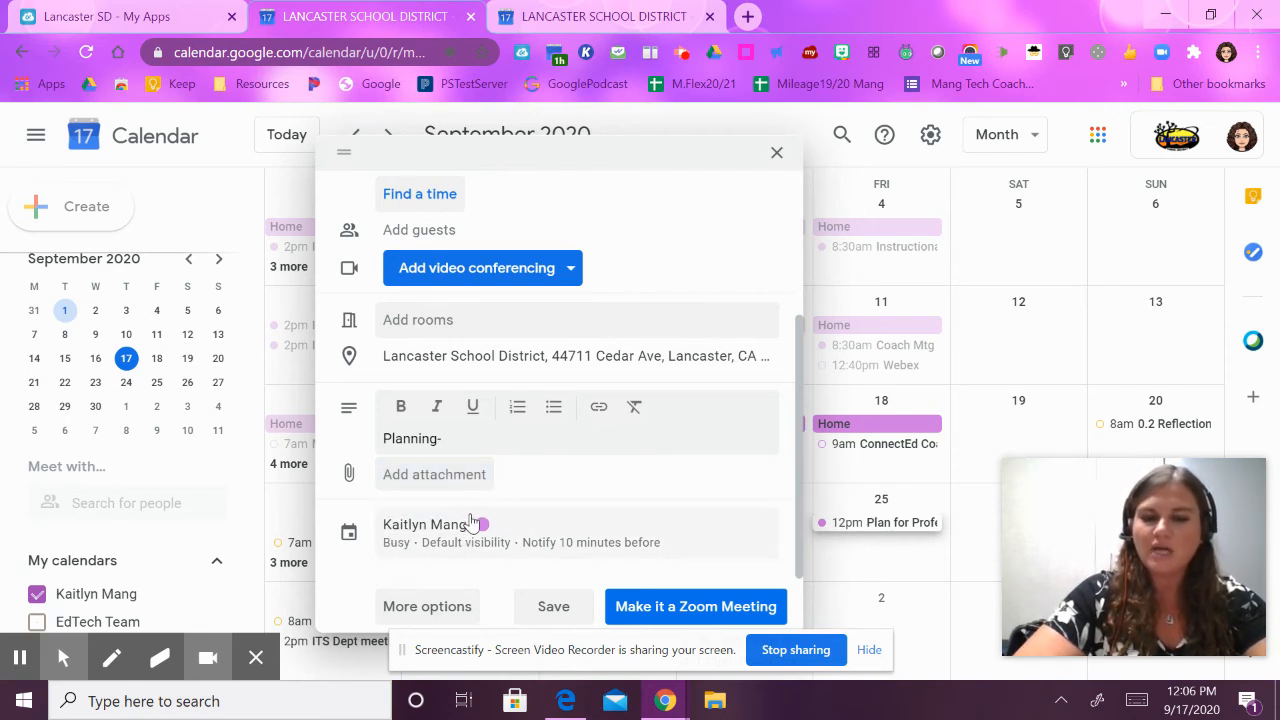
left_click(533, 612)
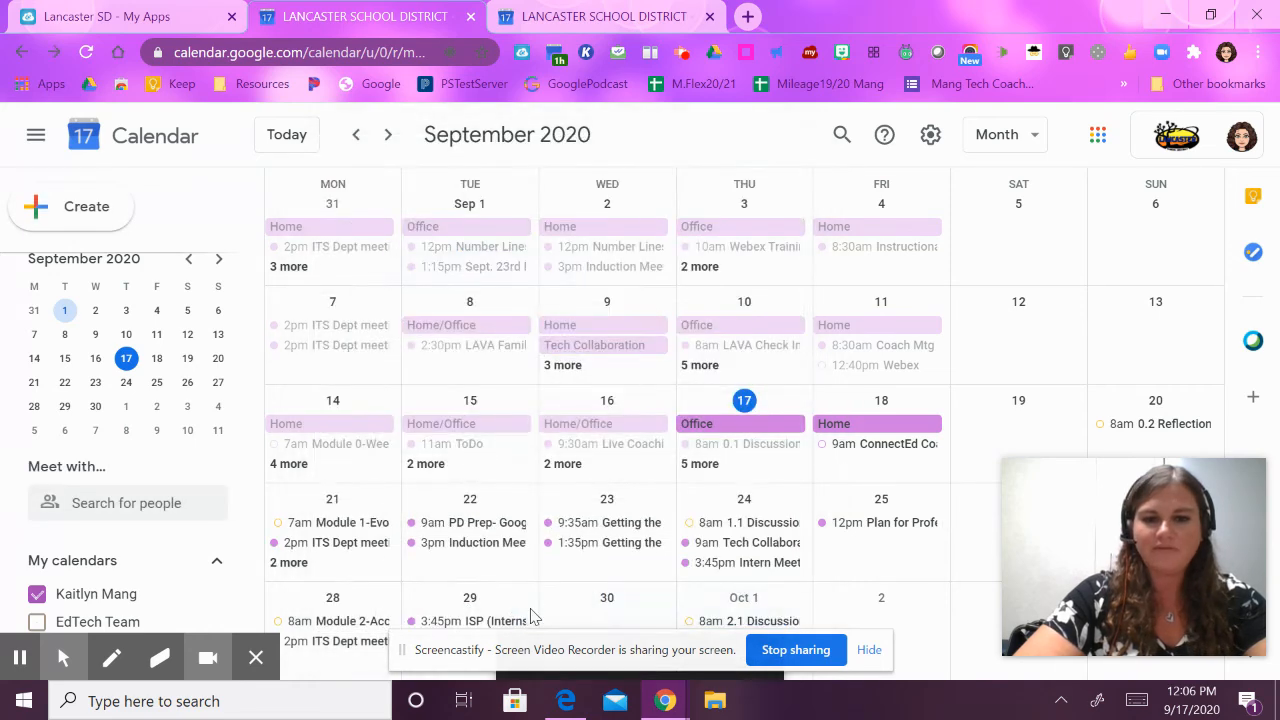
left_click(858, 530)
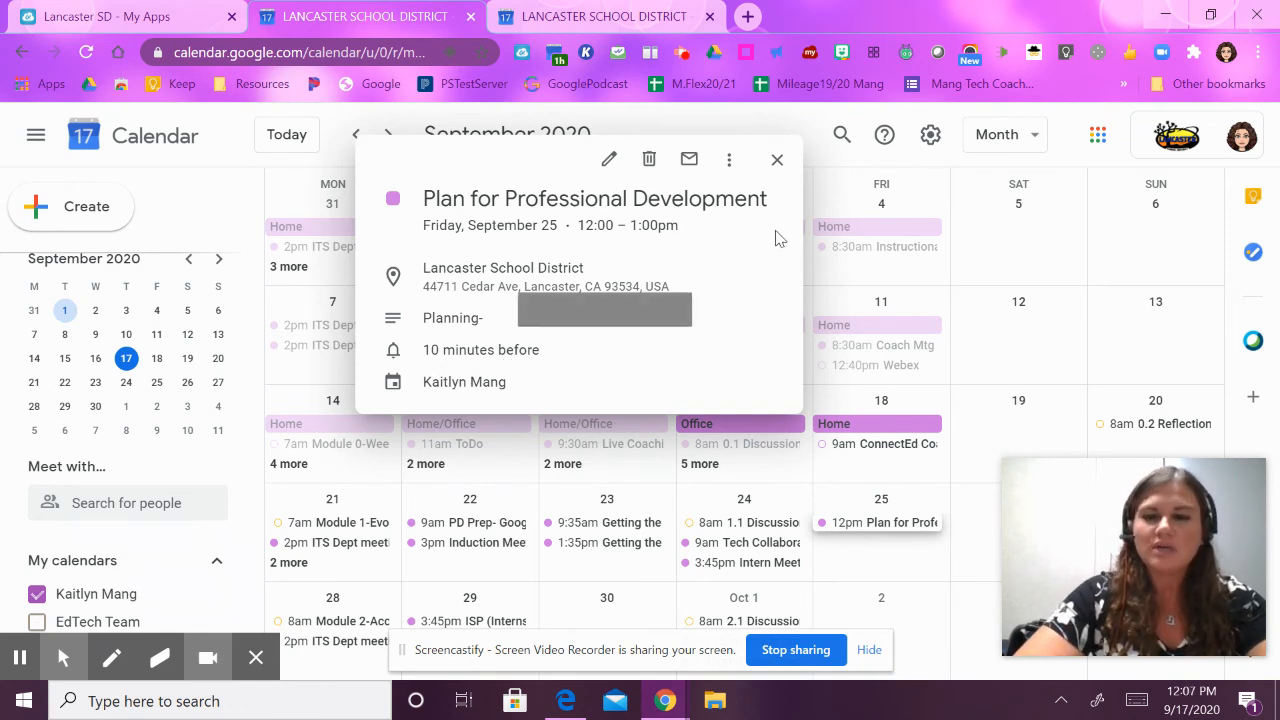
left_click(777, 160)
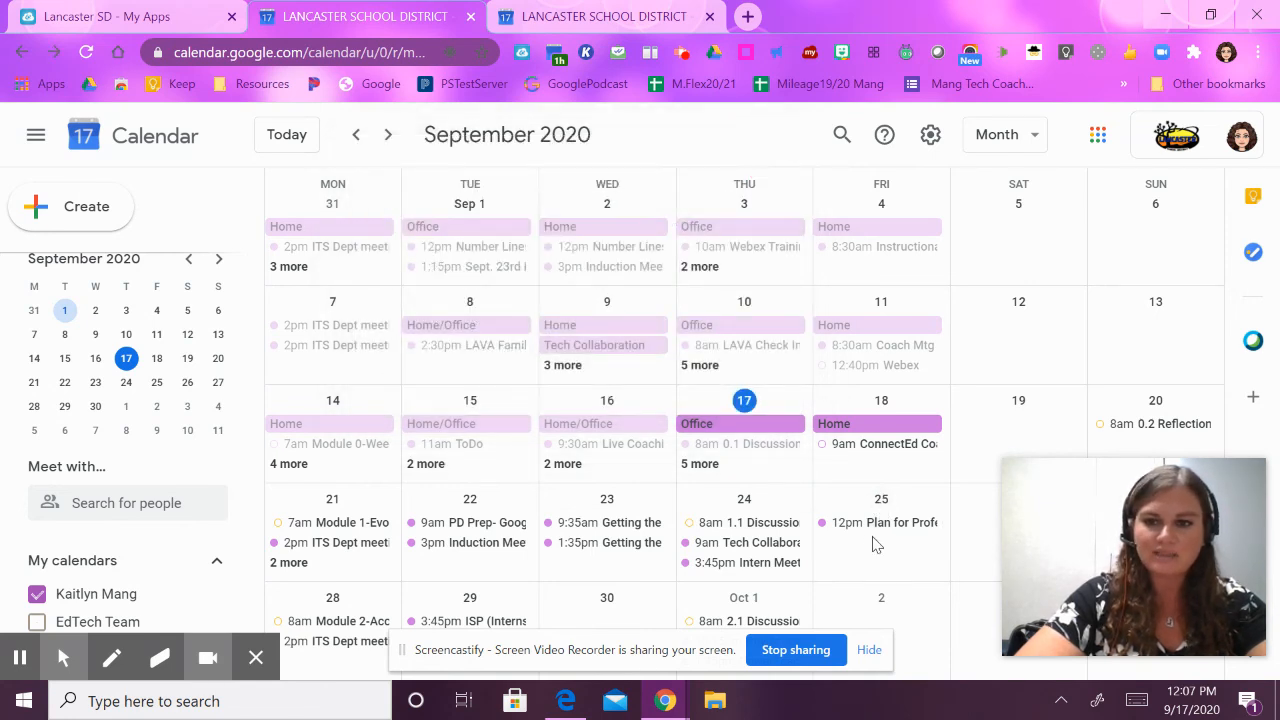
Open a blank form for another new event and discard it.
left_click(75, 226)
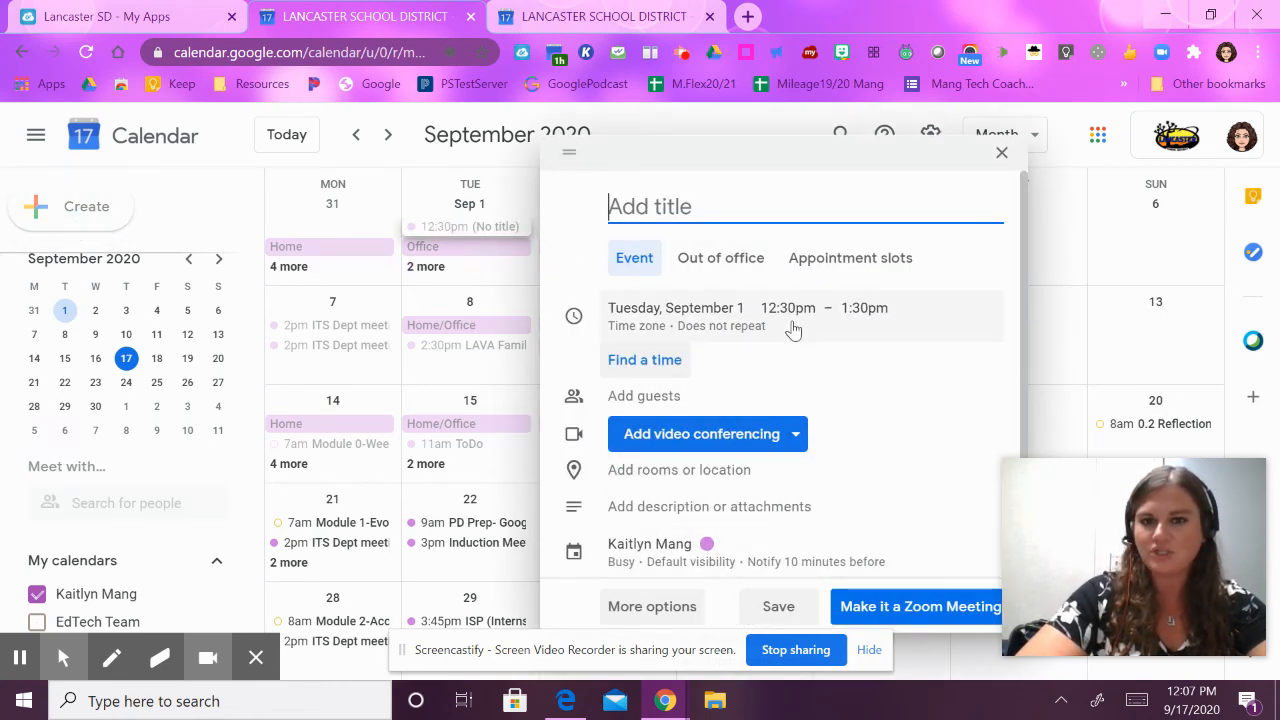
left_click(1000, 155)
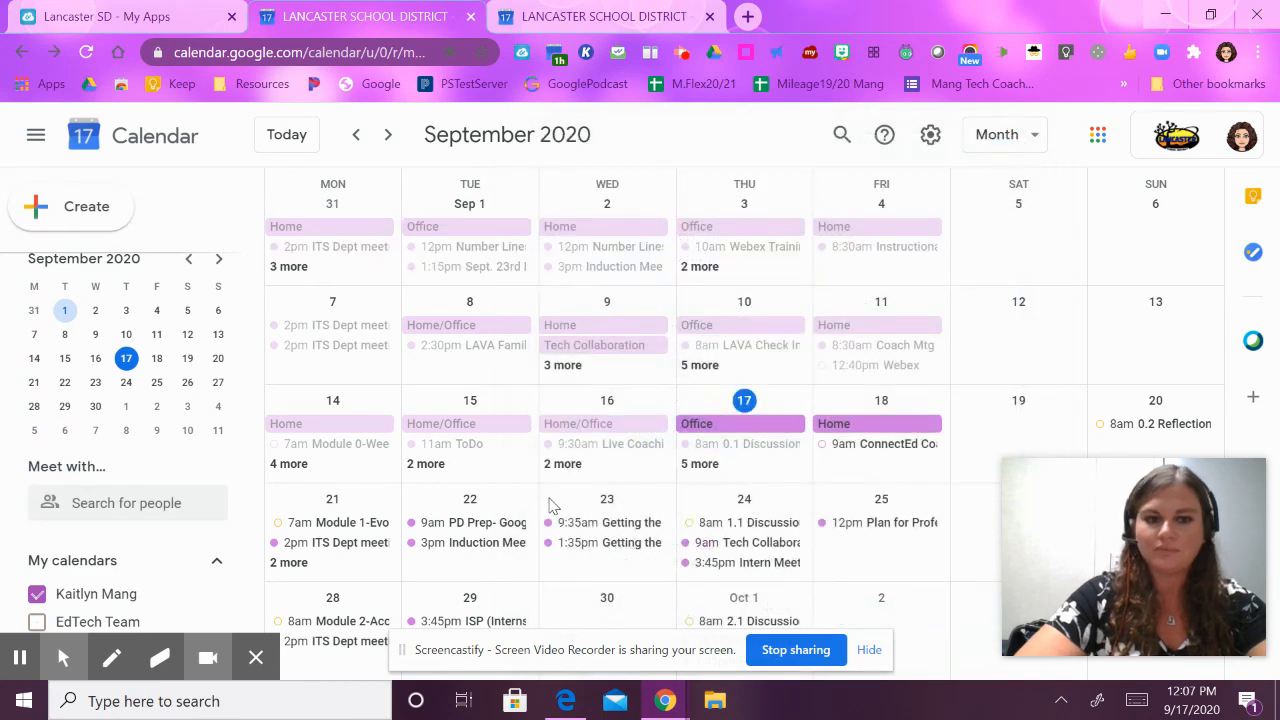
mouse_move(116, 667)
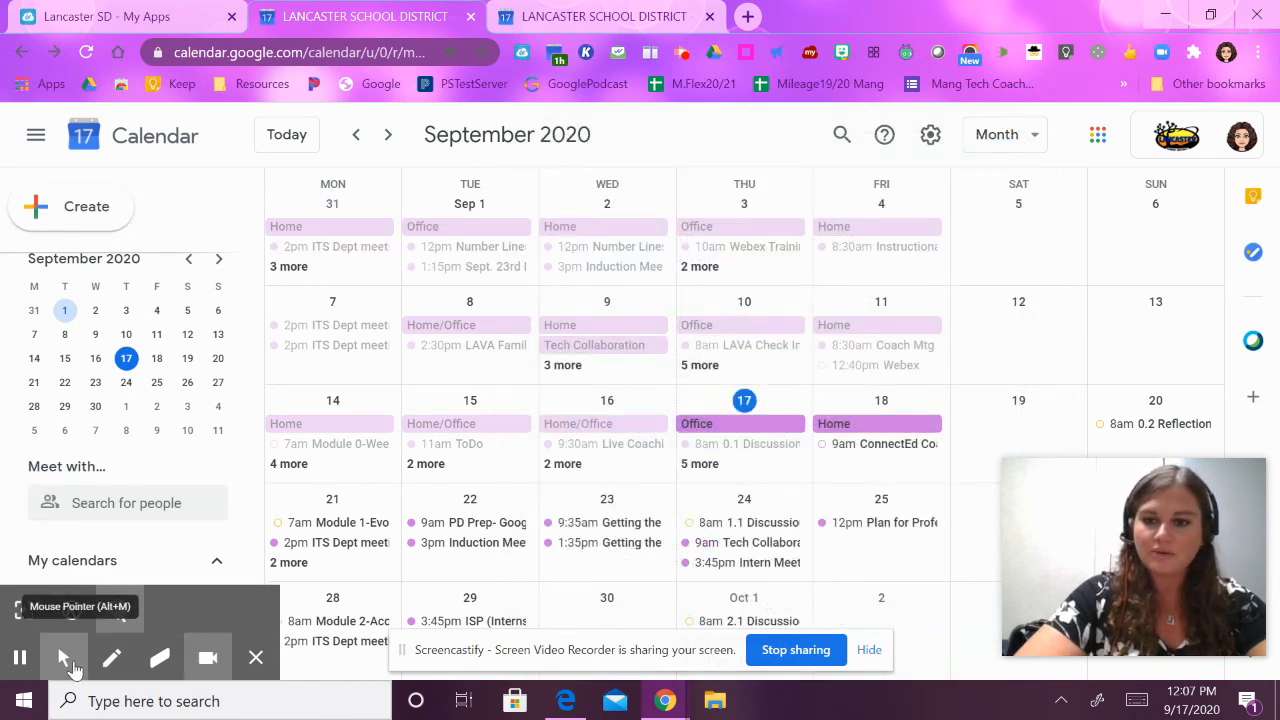